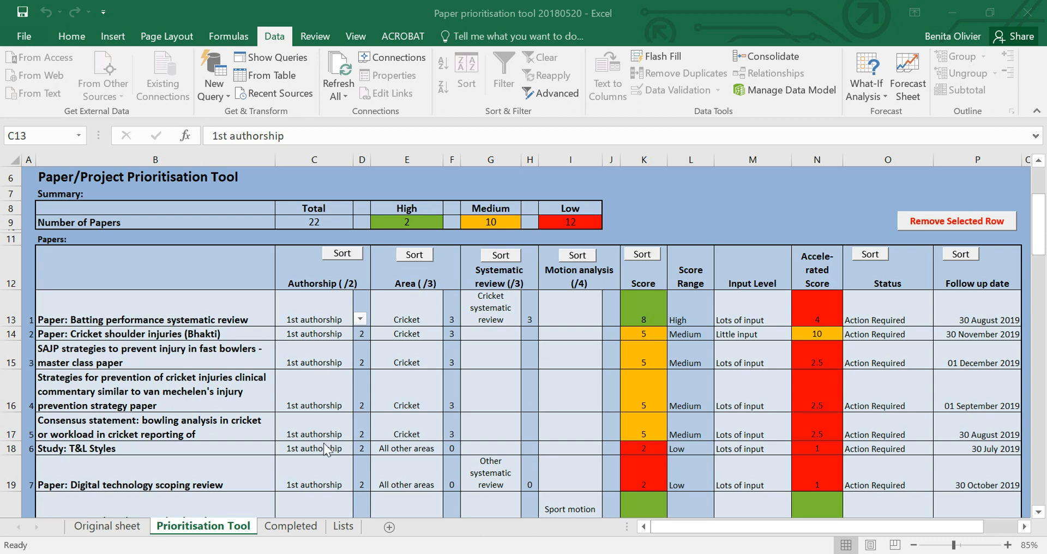
# Step: Try General NMS as the area of the bowling consensus statement paper in row 17, and restore it to Cricket
pyautogui.click(424, 308)
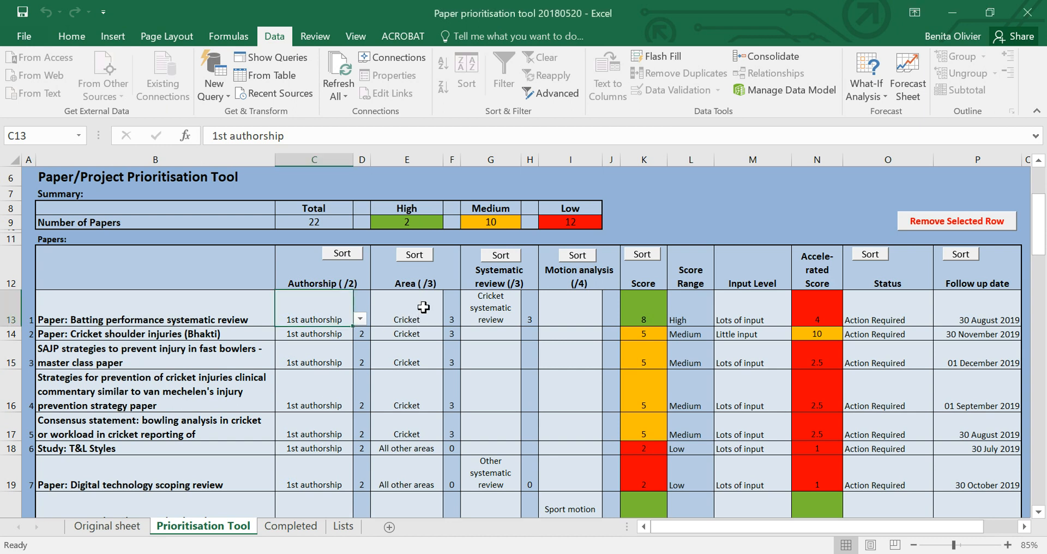
pyautogui.click(418, 436)
pyautogui.click(449, 430)
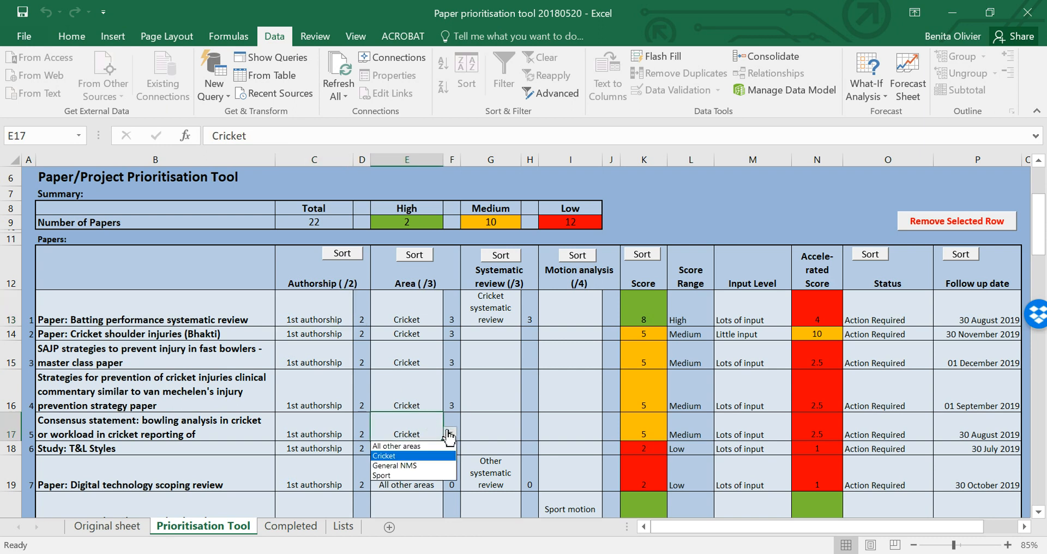
pyautogui.click(417, 465)
pyautogui.click(450, 433)
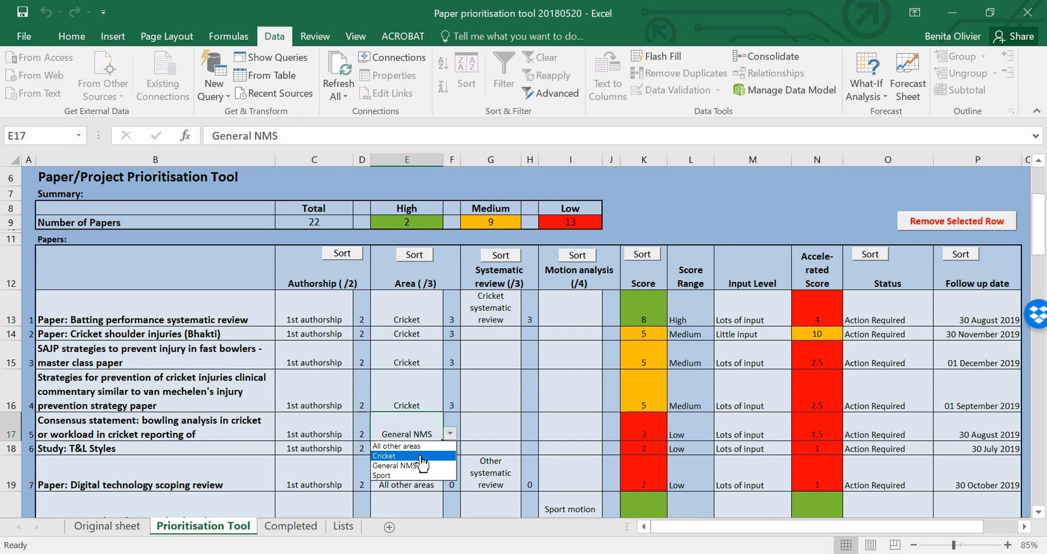
pyautogui.click(420, 456)
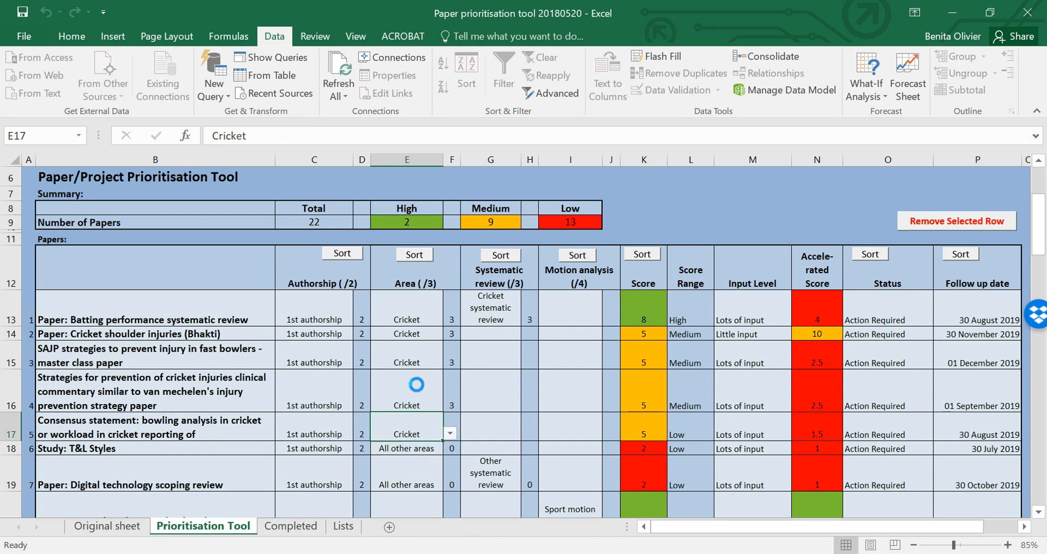
# Step: Set the batting performance paper's systematic review to Cricket systematic review and its motion analysis to Cricket motion analysis
pyautogui.click(501, 312)
pyautogui.click(528, 318)
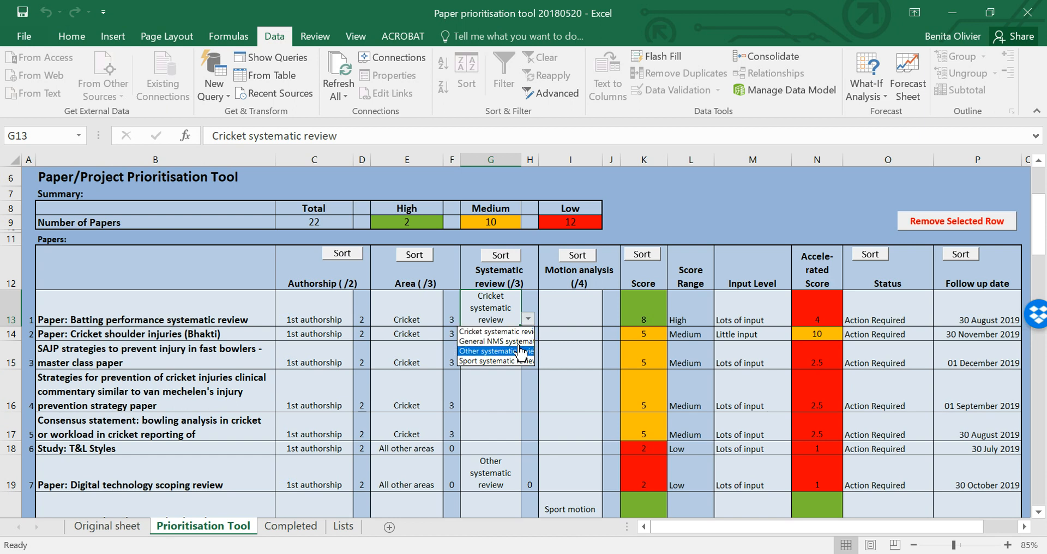
pyautogui.click(517, 332)
pyautogui.click(573, 318)
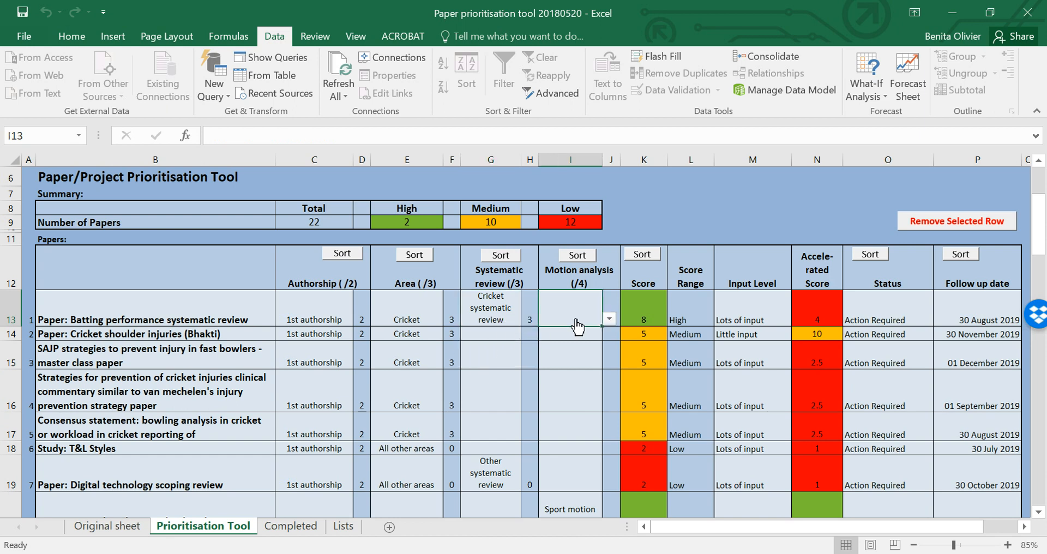
pyautogui.click(612, 320)
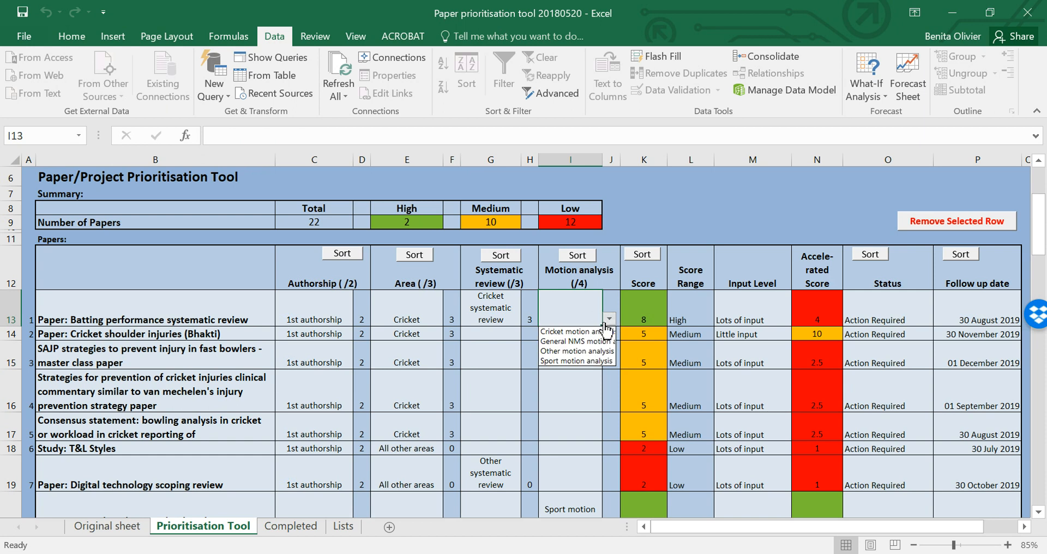
pyautogui.click(594, 331)
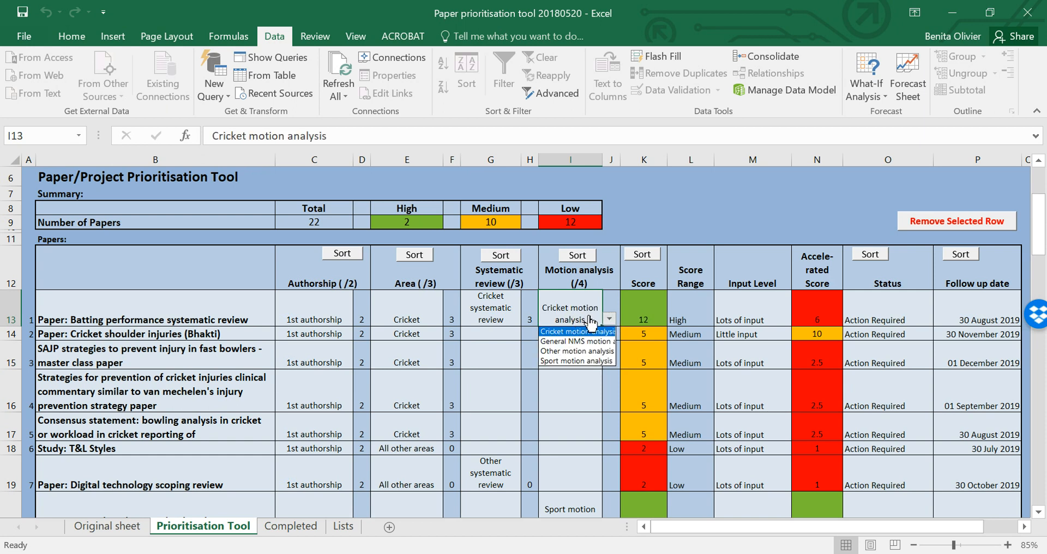
pyautogui.click(558, 302)
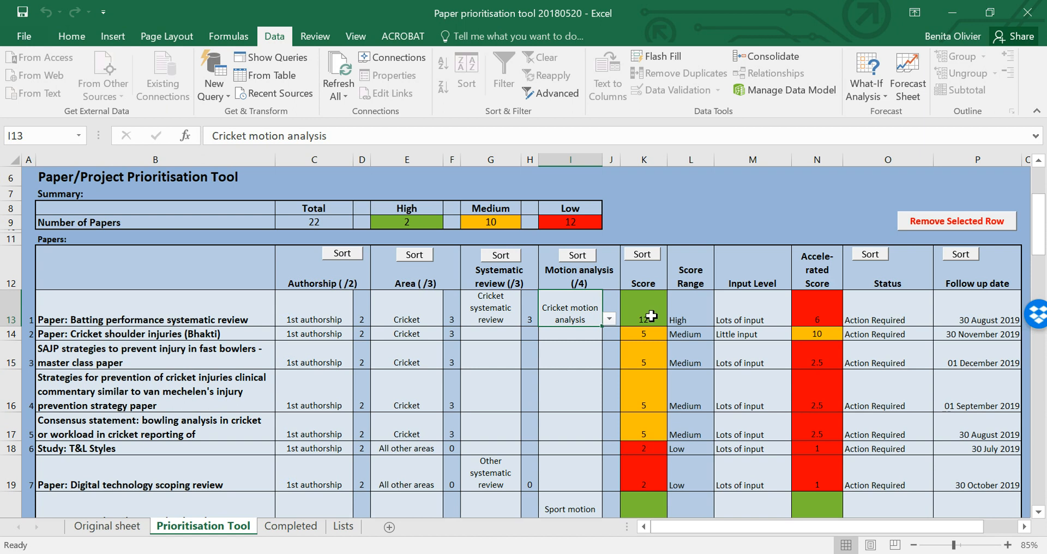
# Step: Try Little input as the batting performance paper's input level, and restore it to Lots of input
pyautogui.click(771, 322)
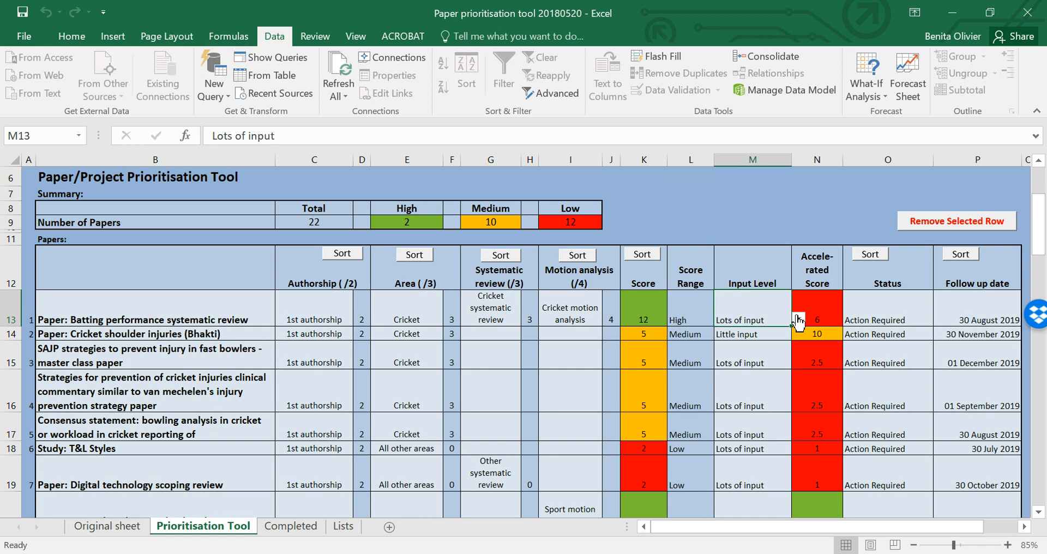
pyautogui.click(798, 320)
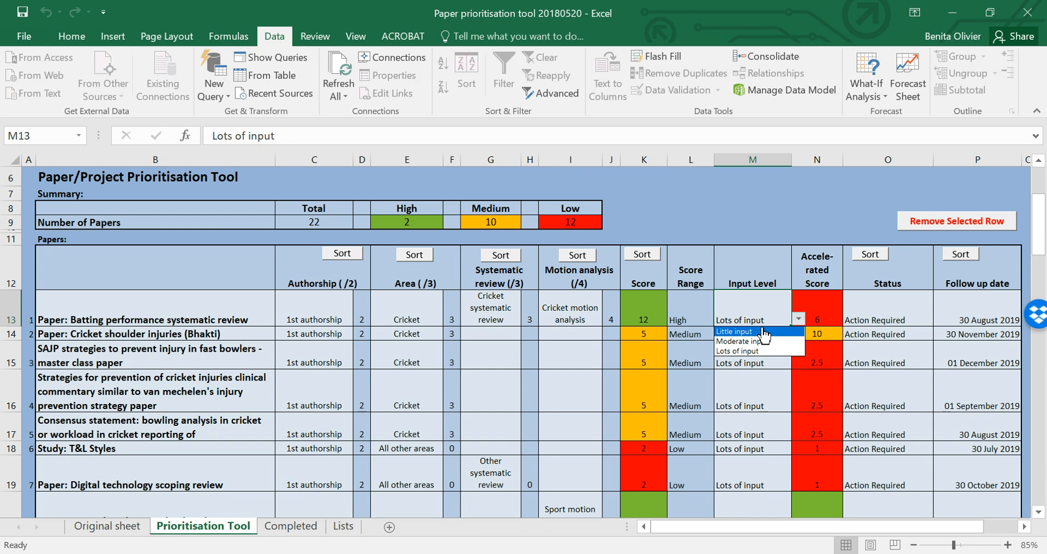
pyautogui.click(765, 351)
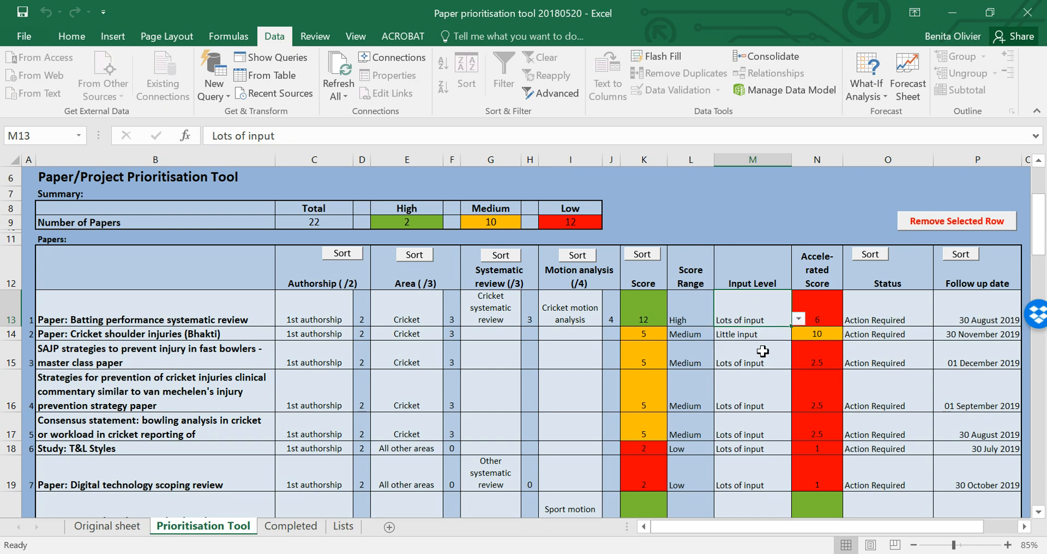
pyautogui.click(798, 319)
pyautogui.click(761, 333)
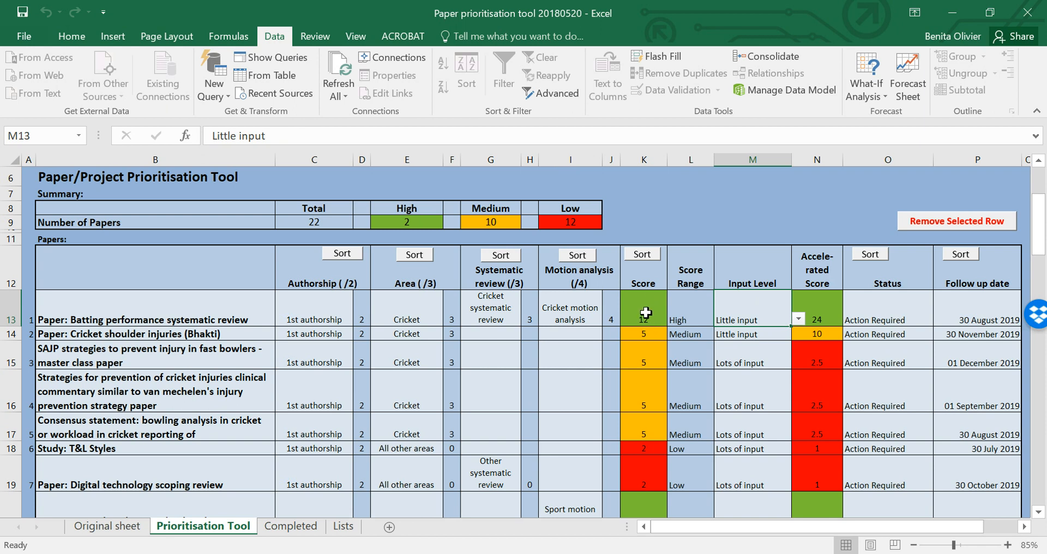
pyautogui.click(798, 319)
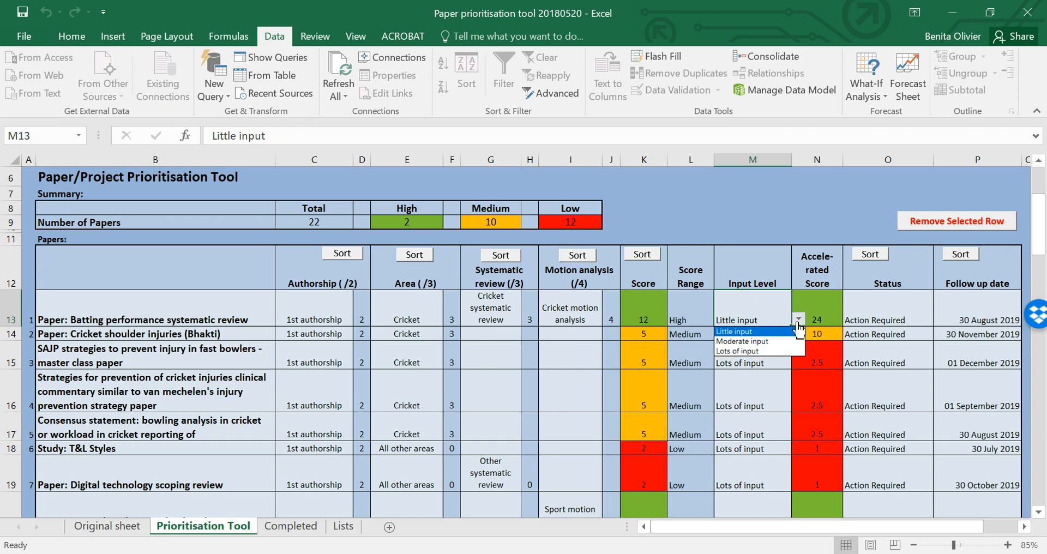
pyautogui.click(784, 351)
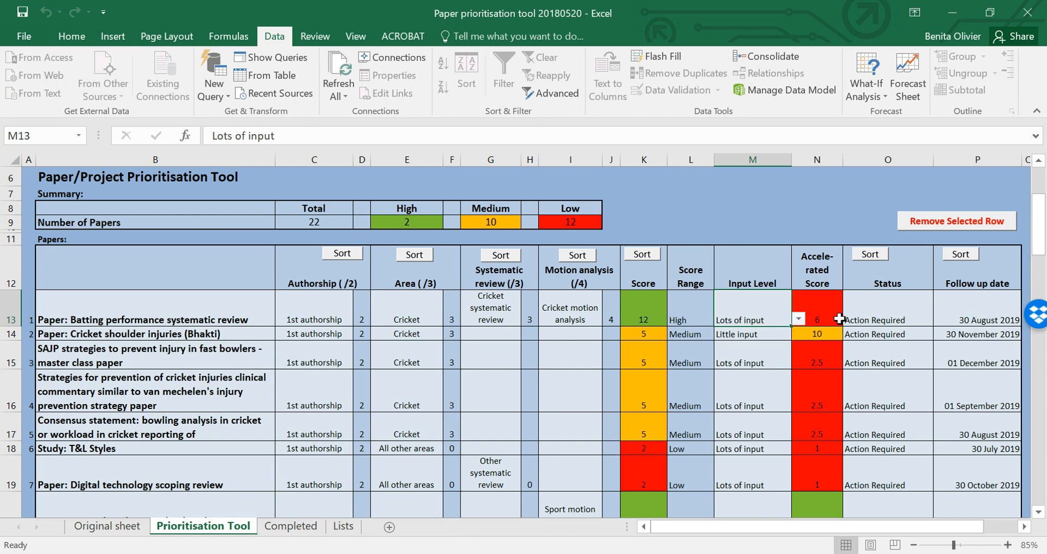
# Step: Set the status of the batting performance systematic review paper to With Co-Authors
pyautogui.click(918, 315)
pyautogui.click(940, 318)
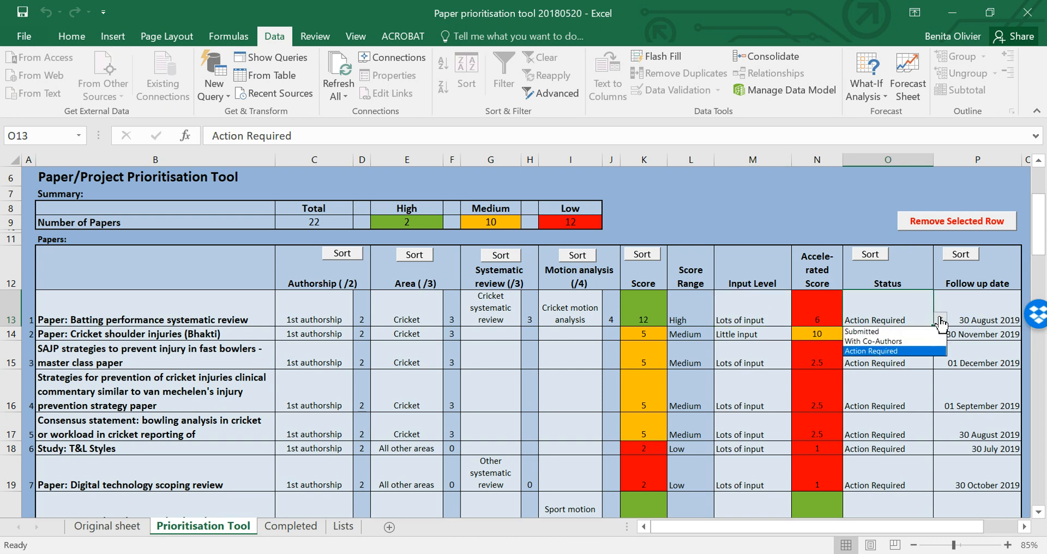
pyautogui.click(908, 341)
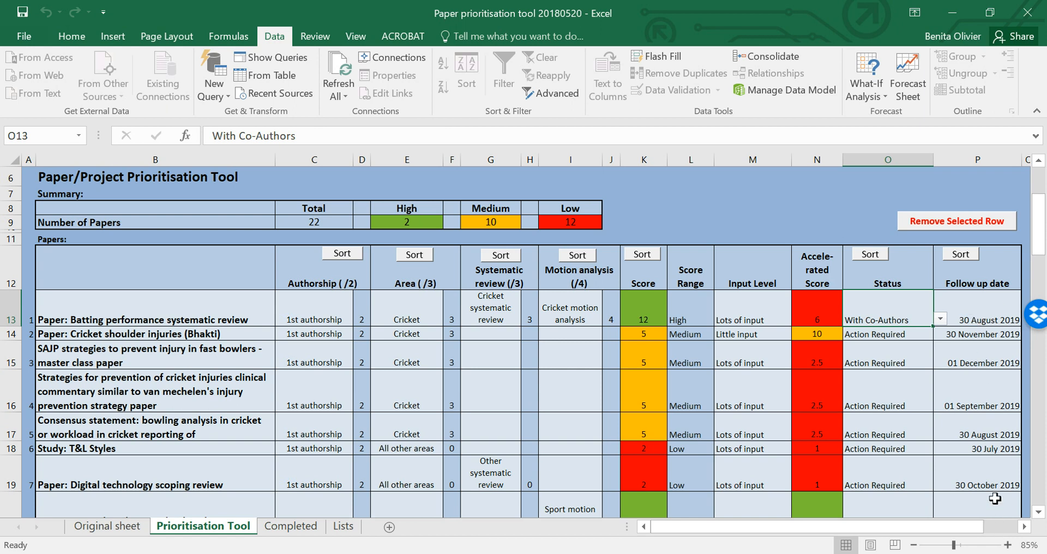
# Step: Sort the papers by follow up date, and re-sort them by area
pyautogui.click(961, 255)
pyautogui.click(964, 312)
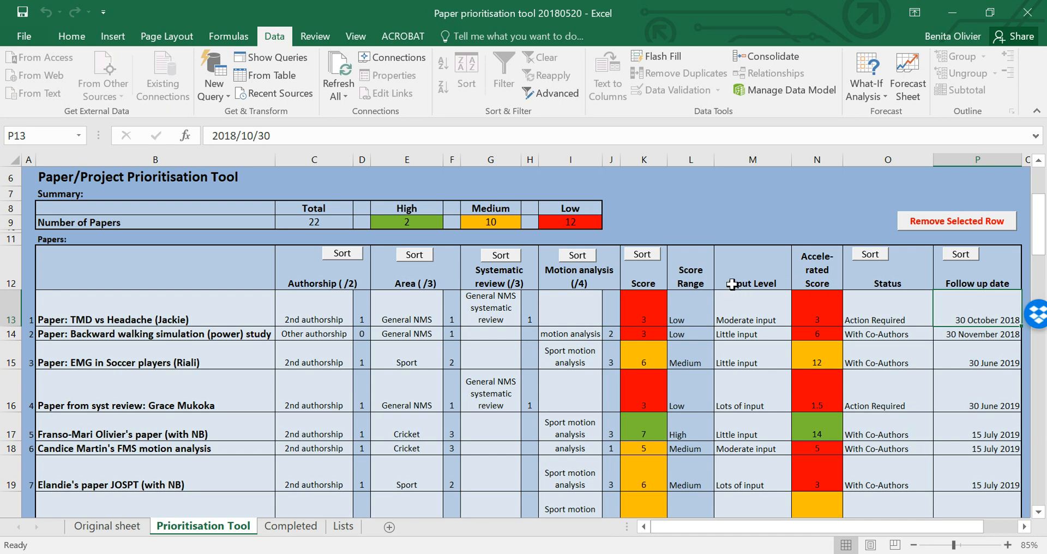
pyautogui.click(414, 255)
pyautogui.click(409, 305)
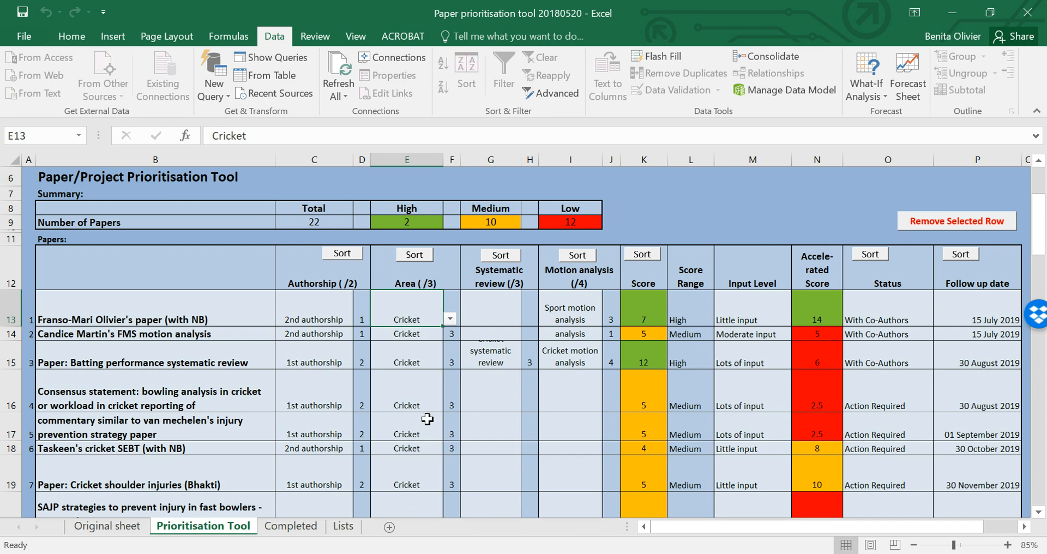
# Step: Sort the papers by score, and select the motion analysis cell of the batting performance paper
pyautogui.click(642, 254)
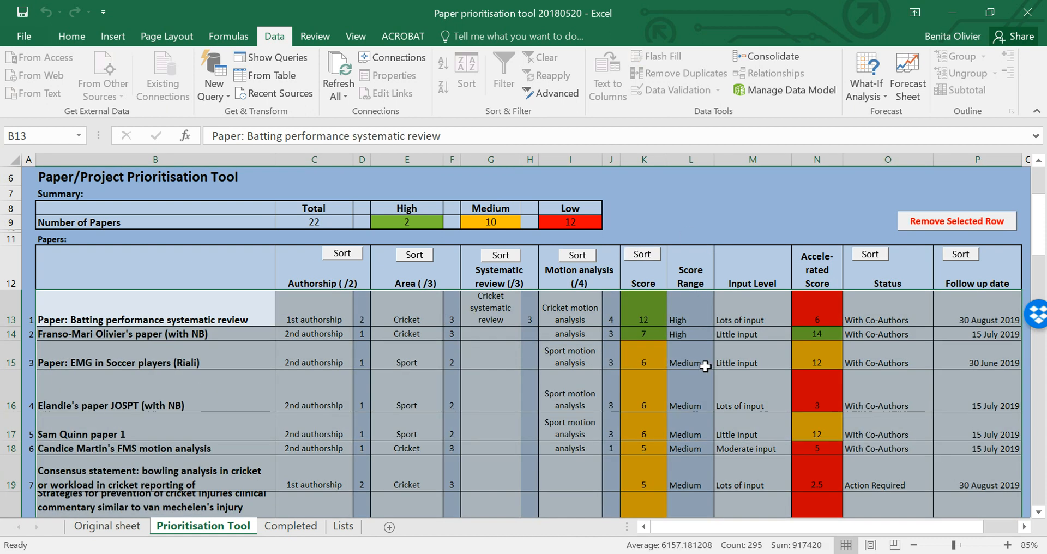
pyautogui.click(651, 332)
pyautogui.click(652, 316)
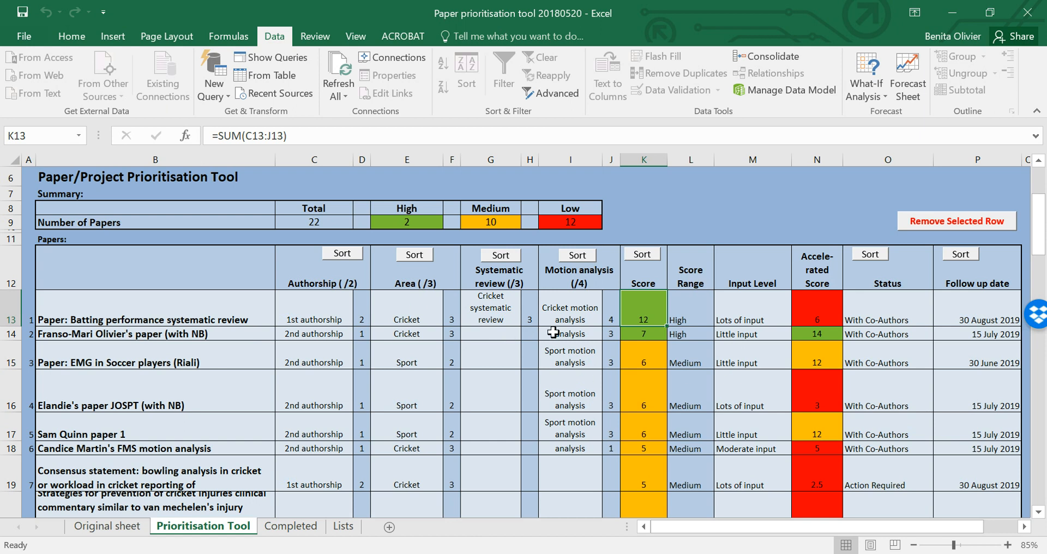
pyautogui.click(568, 323)
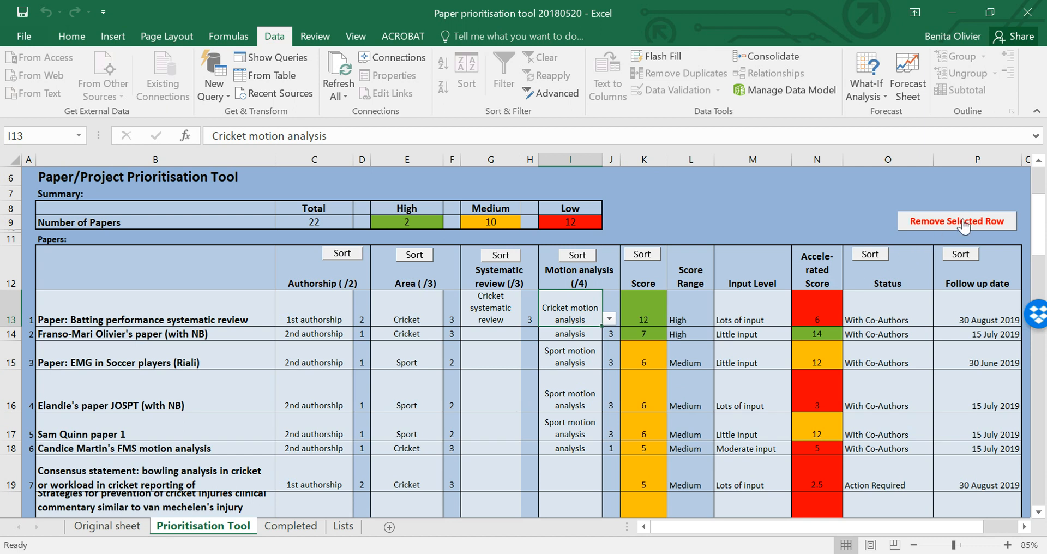
# Step: Look over the published papers and completed projects on the Completed sheet, and return to the Prioritisation Tool sheet
pyautogui.click(301, 527)
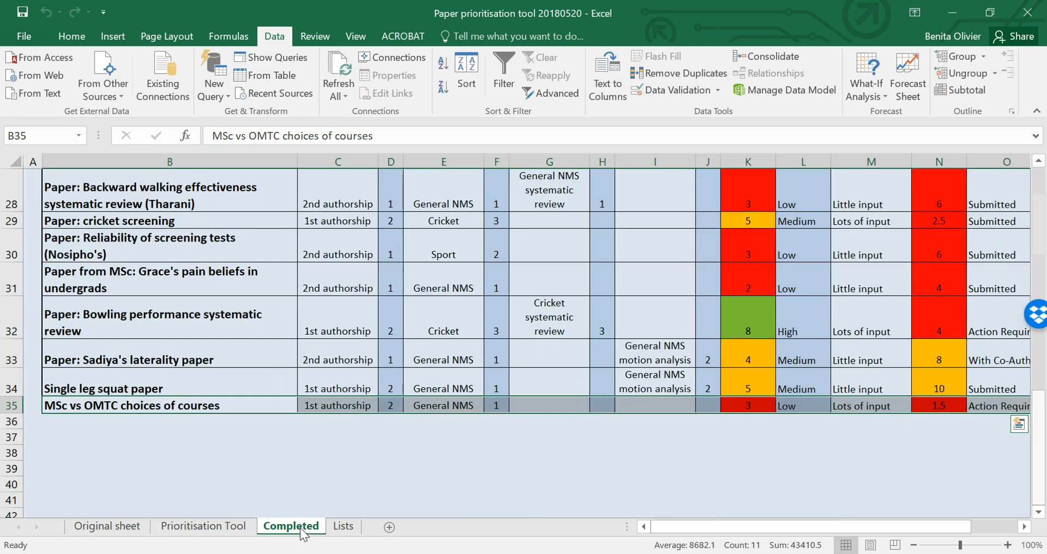
pyautogui.scroll(9, 362, 355)
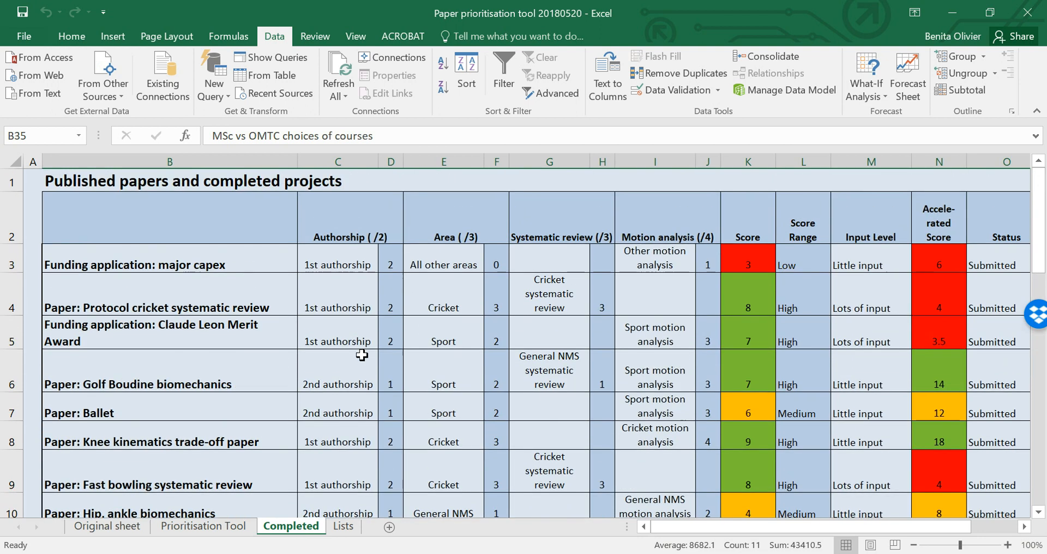
pyautogui.click(195, 527)
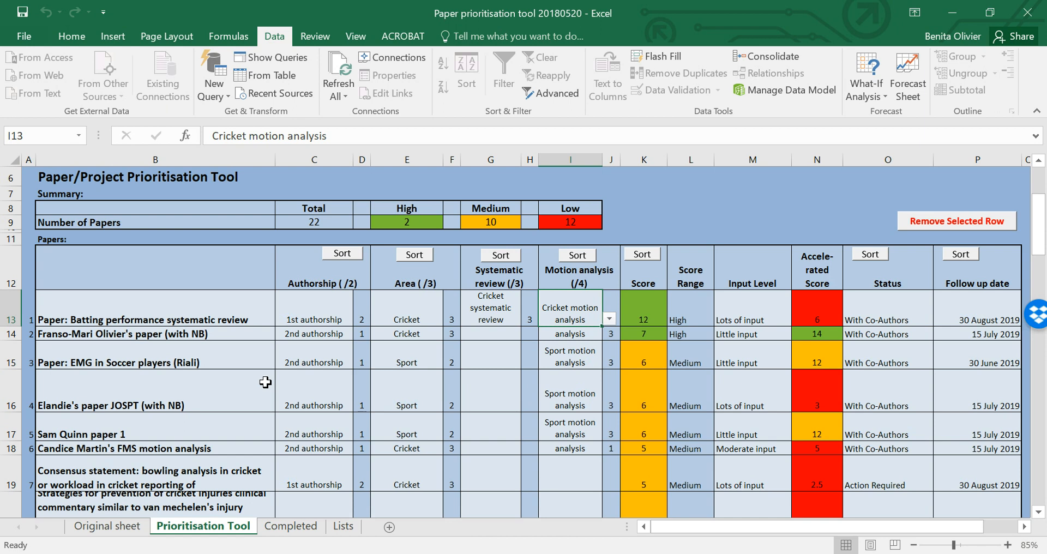
# Step: View the motion analysis options in cell I13 and the source tables on the Lists sheet, and return to the Prioritisation Tool sheet
pyautogui.click(609, 320)
pyautogui.click(609, 320)
pyautogui.click(351, 532)
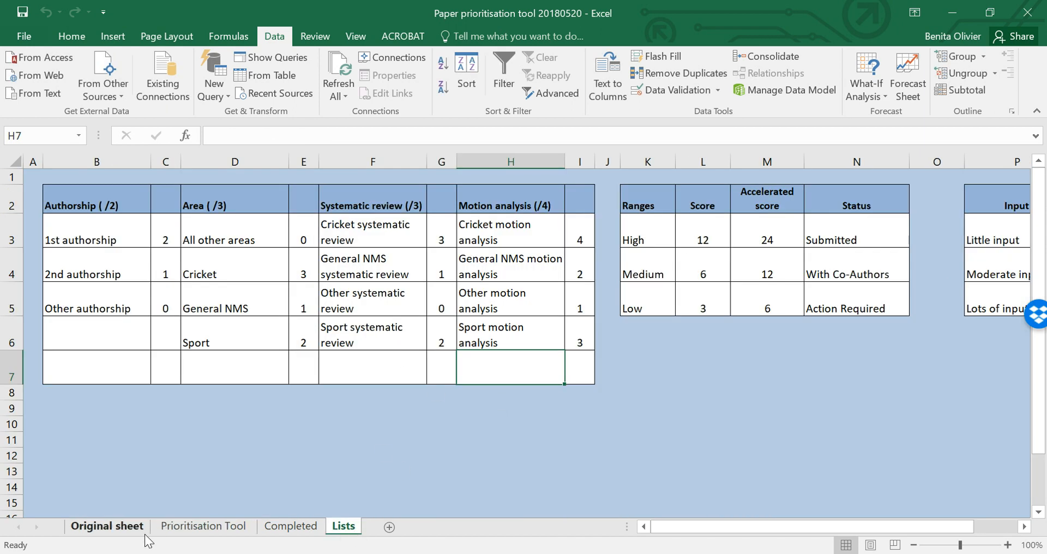
pyautogui.click(174, 528)
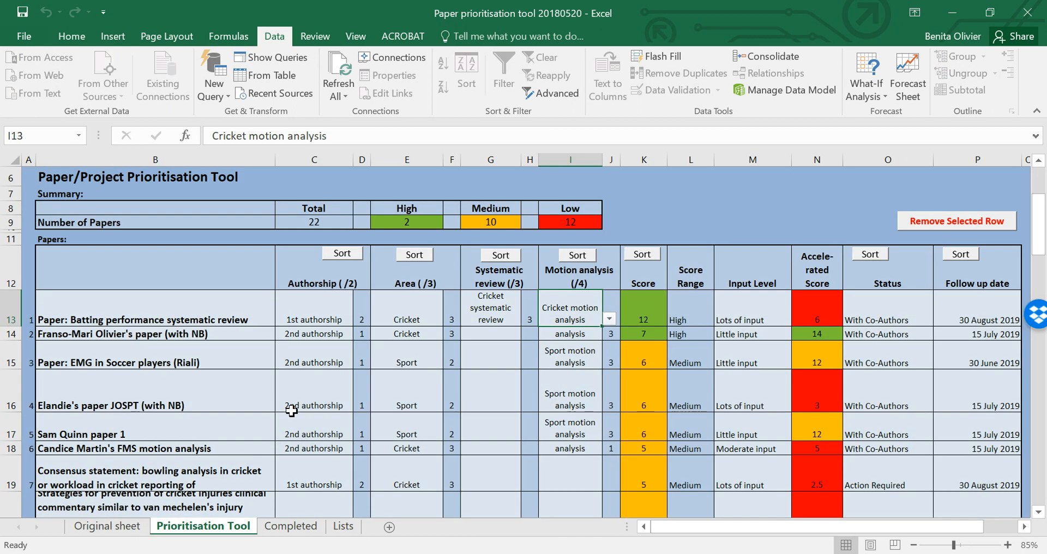